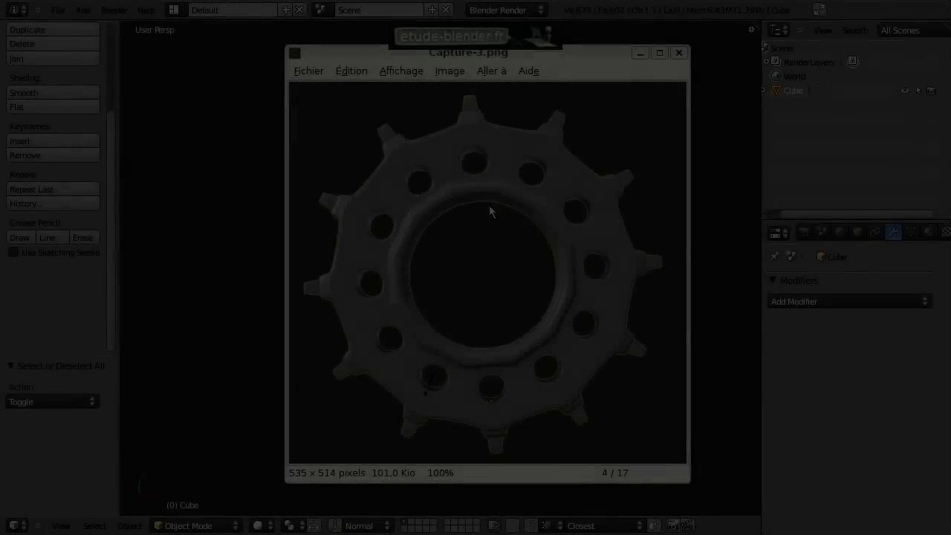
Step: Minimize the Eye of GNOME preview of Capture-3.png to bring Blender's tooth model forward
right_click(489, 214)
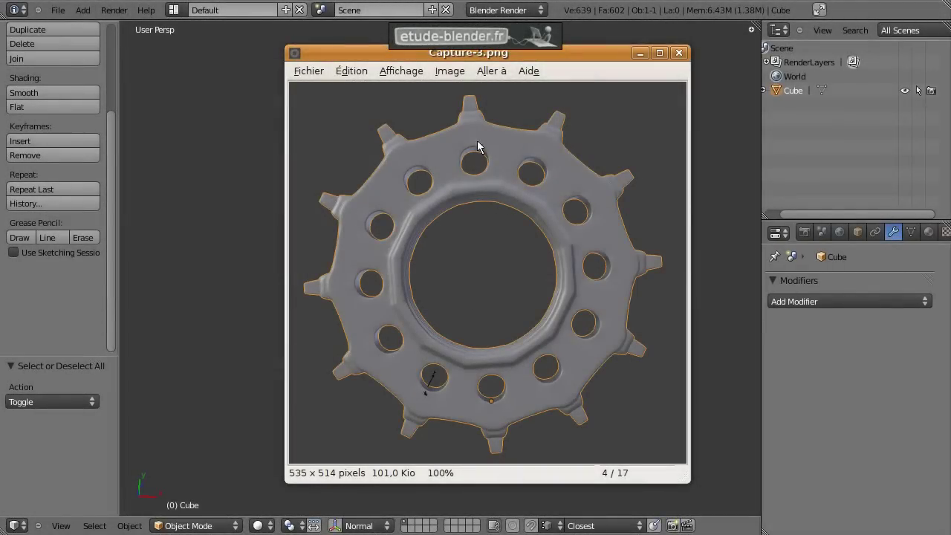
click(640, 53)
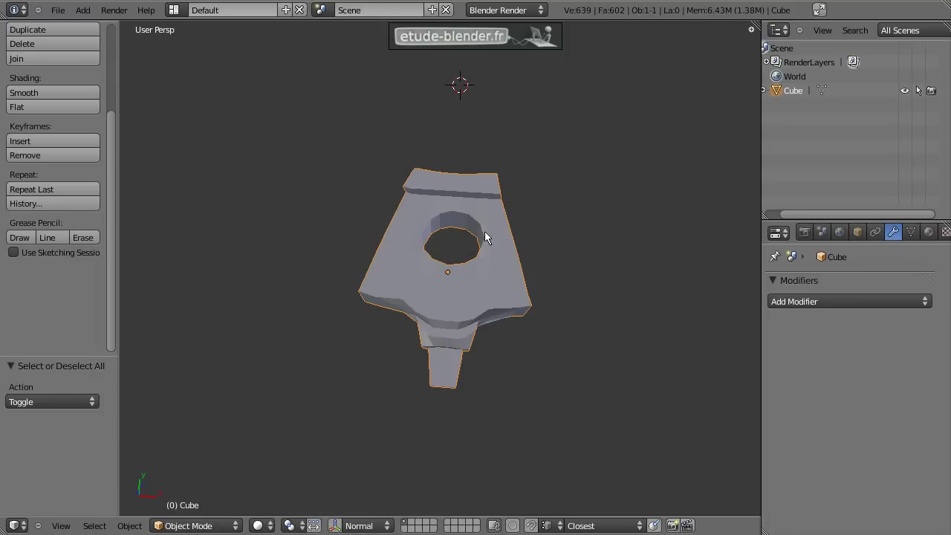
Step: View the tooth in zoomed Top Ortho, then hide the Cube so only the reference photo shows
key(KP_7)
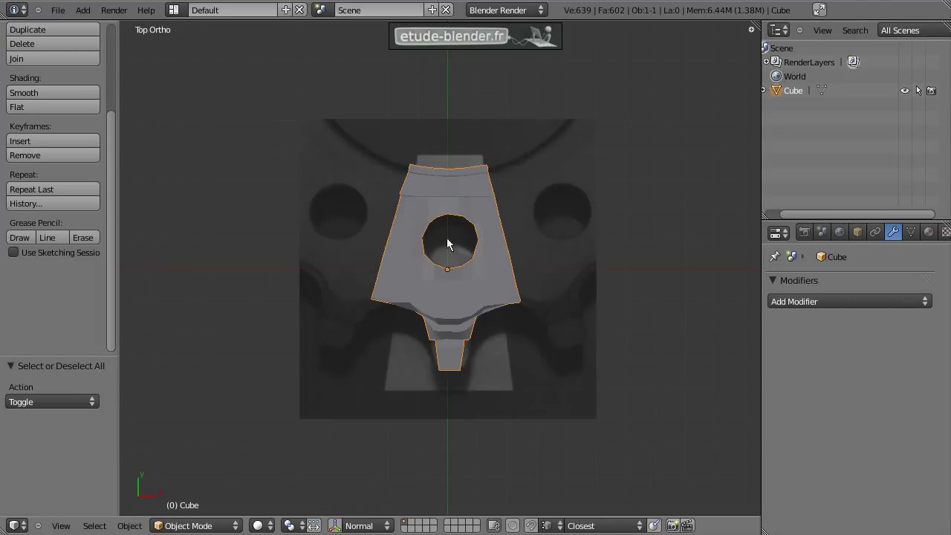
mouse_move(515, 234)
shift+middle_down()
mouse_move(481, 227)
mouse_move(506, 236)
shift+middle_up()
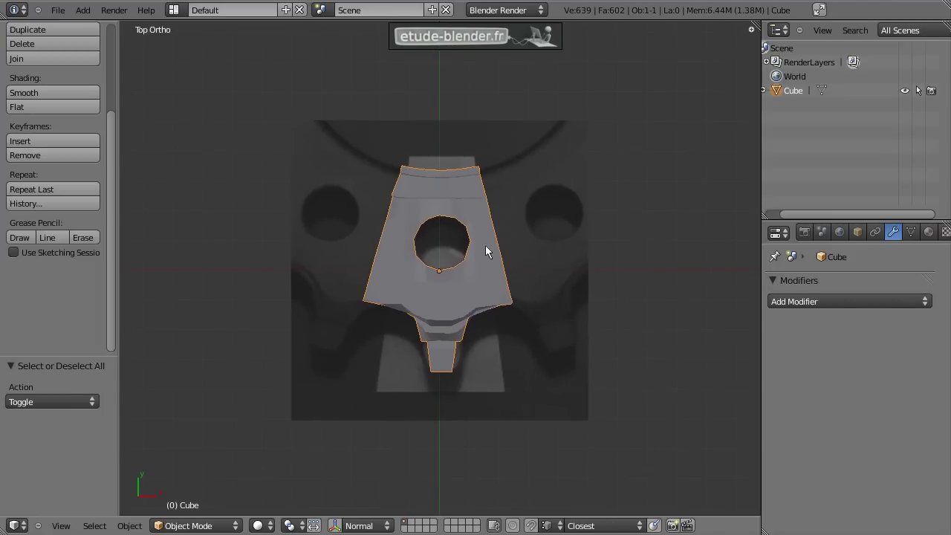
scroll(479, 253, up, 2)
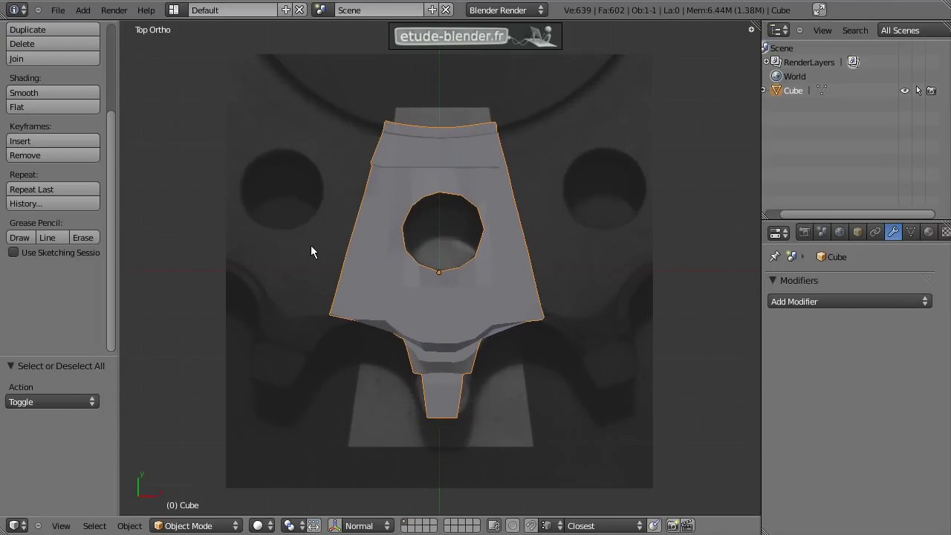
key(Tab)
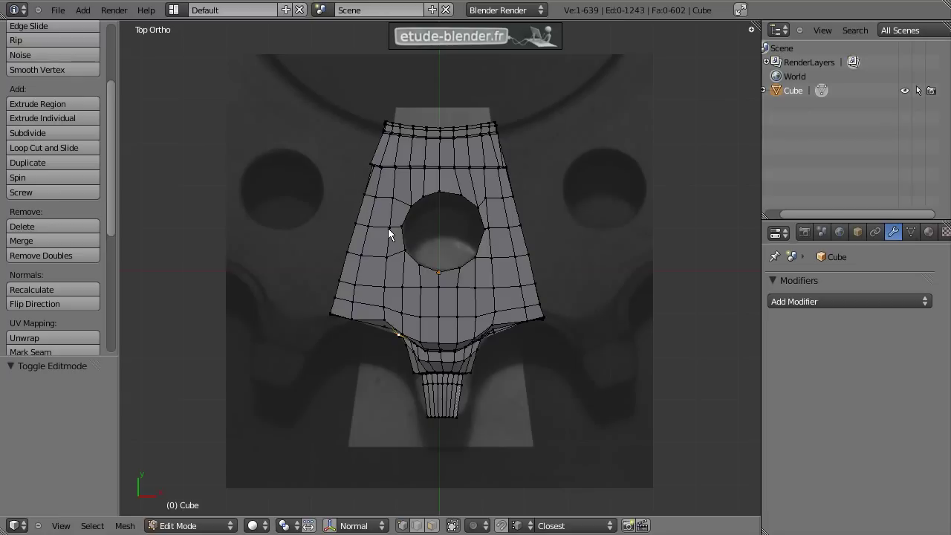
key(Tab)
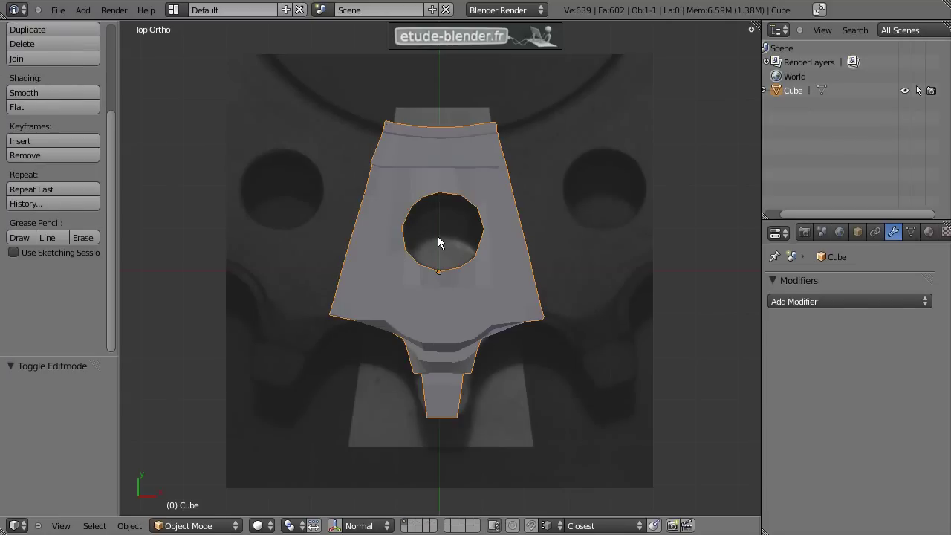
key(h)
shift+scroll(450, 248, down, 1)
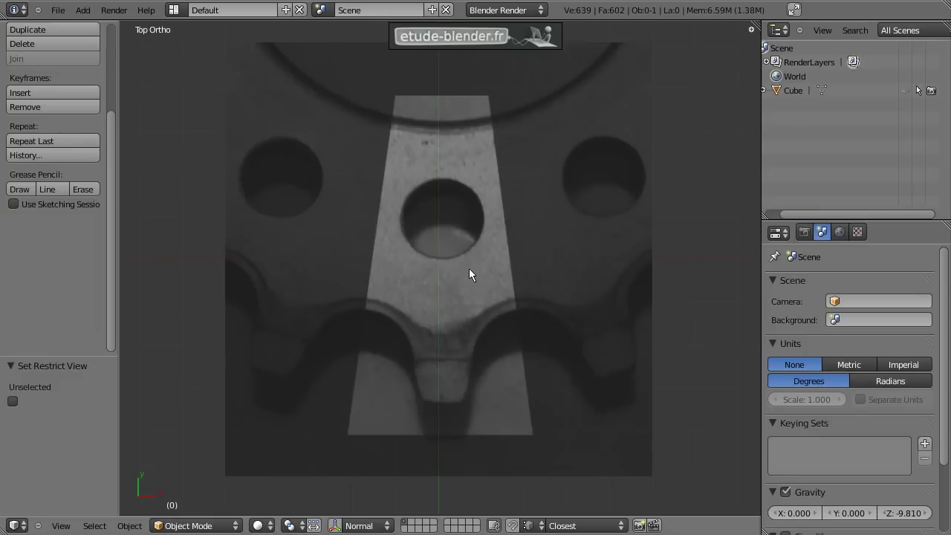
Step: Unhide the tooth, orbit into perspective, and enter Edit Mode on its mesh
key(alt+h)
middle_drag(469, 268, 389, 209)
mouse_move(536, 294)
middle_down()
mouse_move(441, 291)
mouse_move(421, 269)
mouse_move(431, 269)
middle_up()
right_click(480, 307)
key(Tab)
scroll(431, 269, up, 3)
mouse_move(406, 298)
middle_down()
mouse_move(415, 288)
mouse_move(394, 290)
mouse_move(384, 257)
middle_up()
Step: Select the hole's top and right edges and orbit close to inspect inside the hole
right_click(418, 243)
right_click(529, 286)
mouse_move(469, 306)
middle_down()
mouse_move(488, 263)
mouse_move(536, 233)
middle_up()
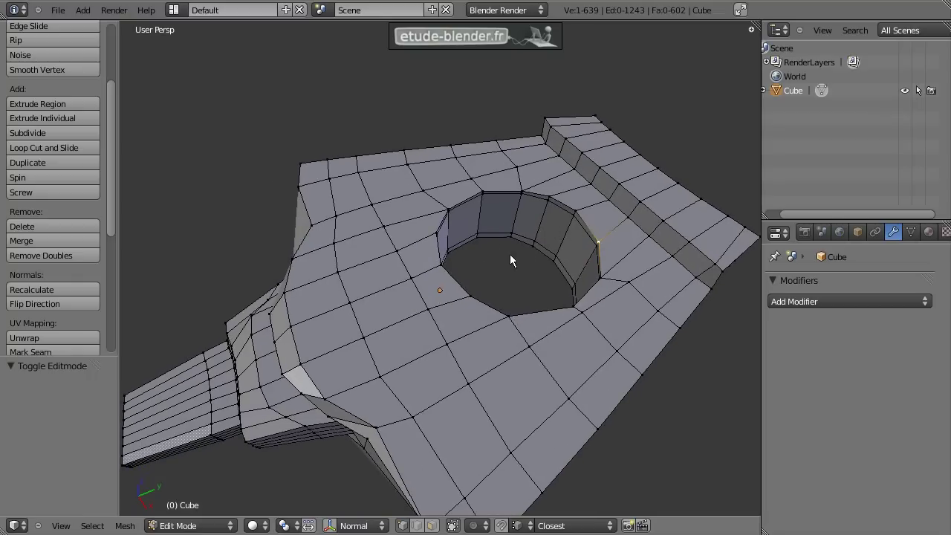
middle_drag(416, 299, 584, 264)
scroll(526, 245, up, 3)
mouse_move(526, 241)
middle_down()
mouse_move(509, 187)
mouse_move(456, 237)
mouse_move(579, 259)
mouse_move(471, 263)
mouse_move(586, 287)
mouse_move(543, 339)
middle_up()
scroll(520, 215, down, 3)
Step: Return to Object Mode in a recentred Top Ortho view with everything deselected
key(Tab)
key(KP_5)
key(KP_7)
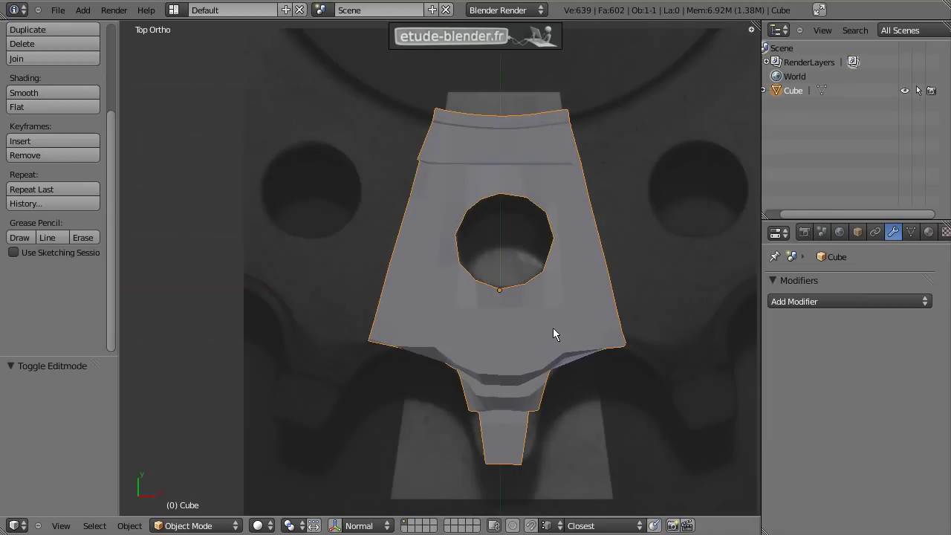
mouse_move(488, 283)
shift+middle_down()
mouse_move(439, 280)
mouse_move(441, 289)
shift+middle_up()
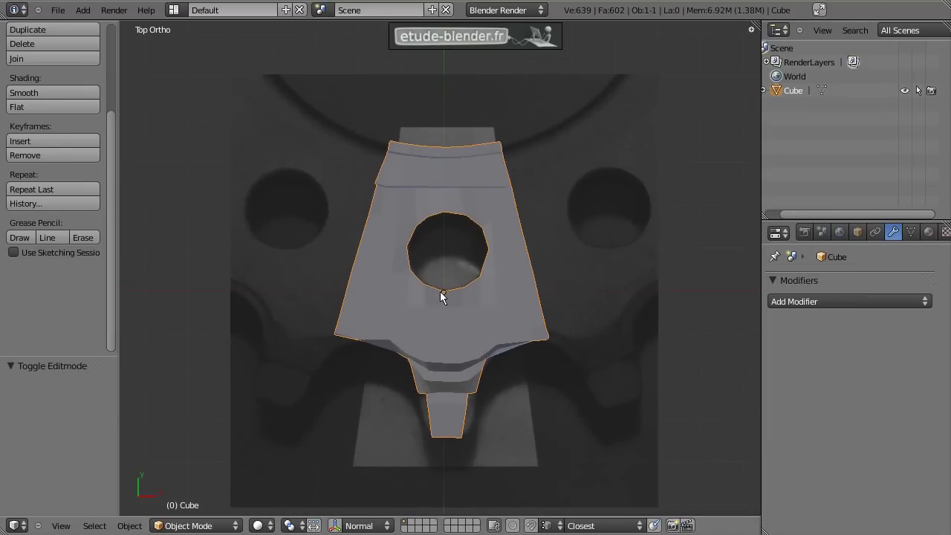
key(a)
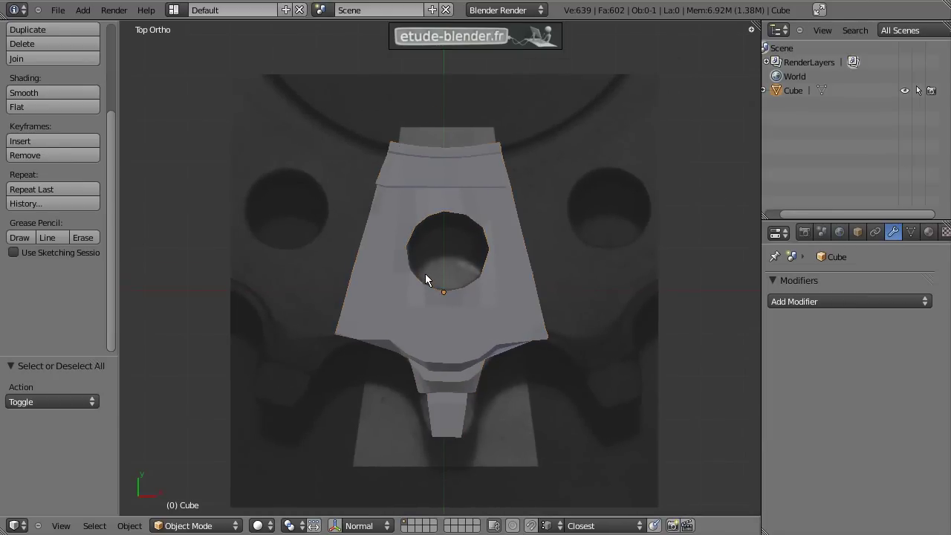
key(shift+a)
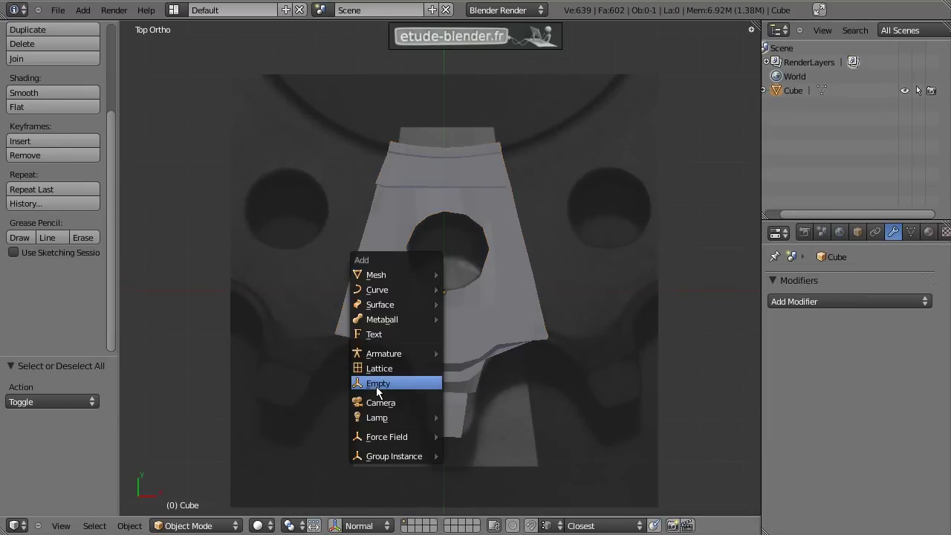
Step: Add an Empty at the 3D cursor above the tooth, at Y 7.948
click(378, 384)
scroll(439, 288, down, 3)
scroll(449, 223, up, 3)
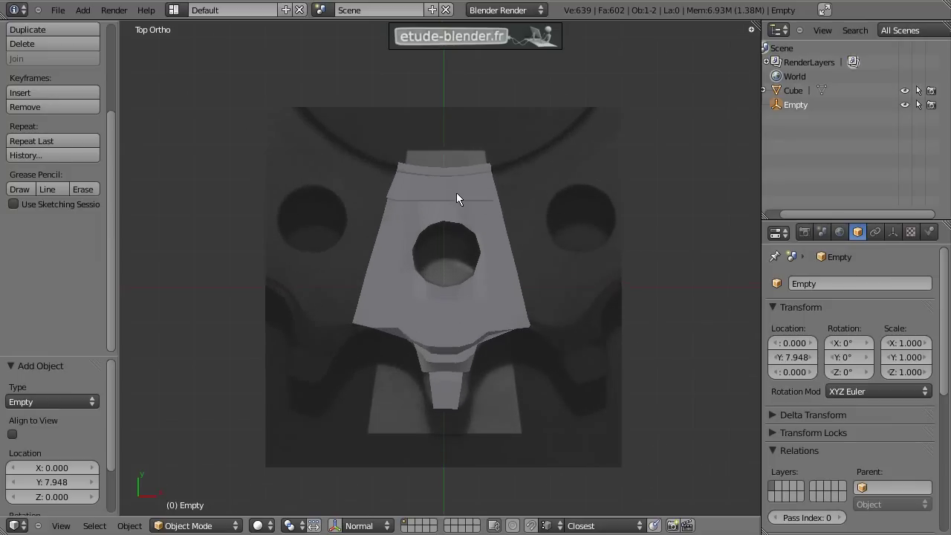
scroll(460, 204, down, 3)
Step: Reselect the Cube and check the ed_gear_cog2.jpg Background Images settings in the N sidebar
right_click(461, 215)
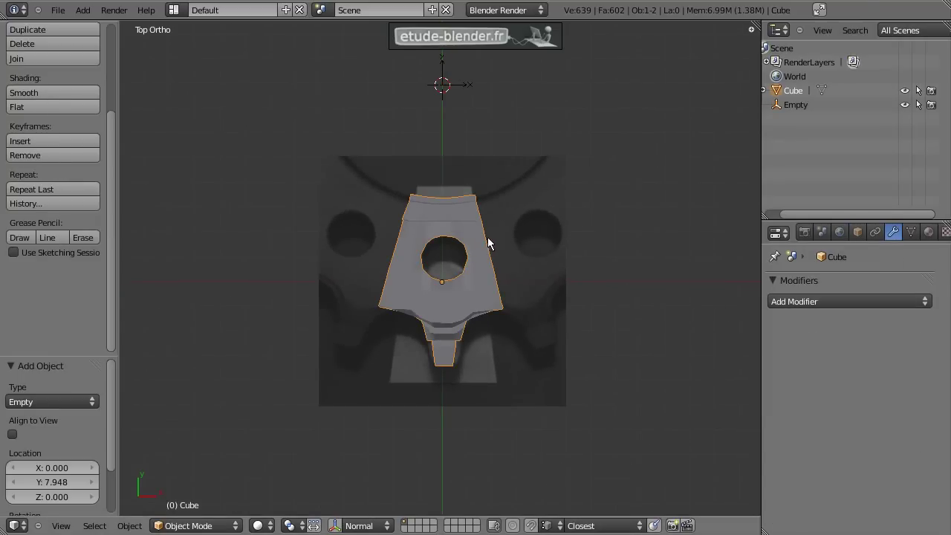
key(n)
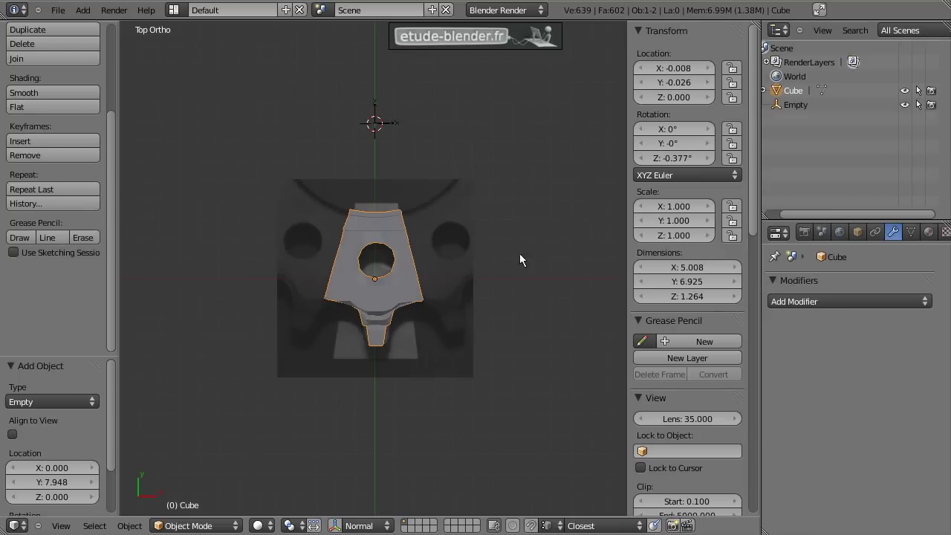
scroll(704, 305, down, 2)
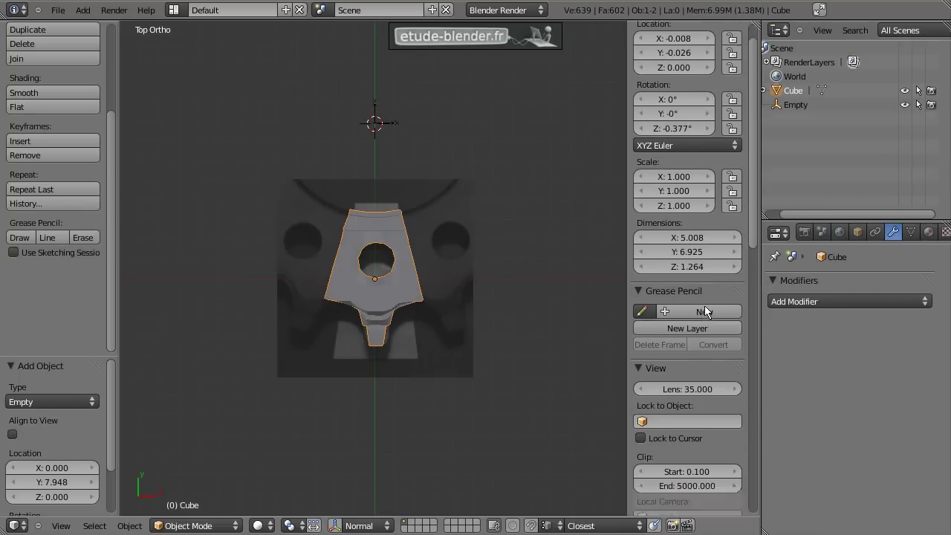
scroll(704, 306, down, 3)
scroll(704, 305, down, 3)
scroll(700, 306, down, 3)
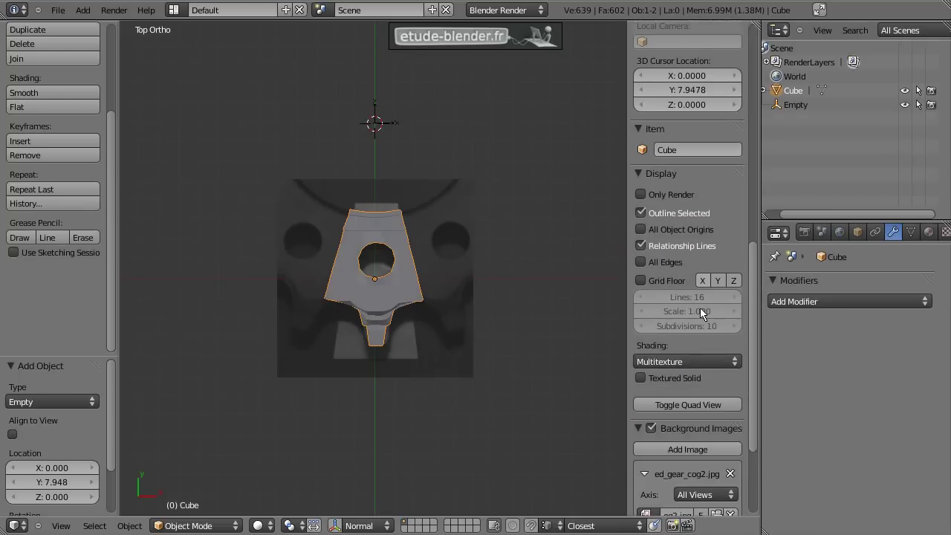
scroll(700, 307, down, 4)
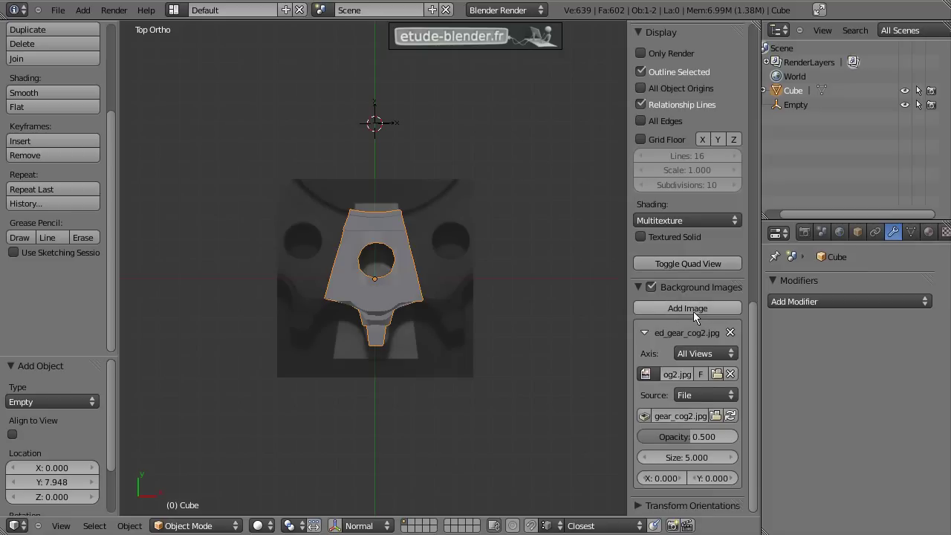
Step: Add an Array modifier to the tooth with Count 13
key(n)
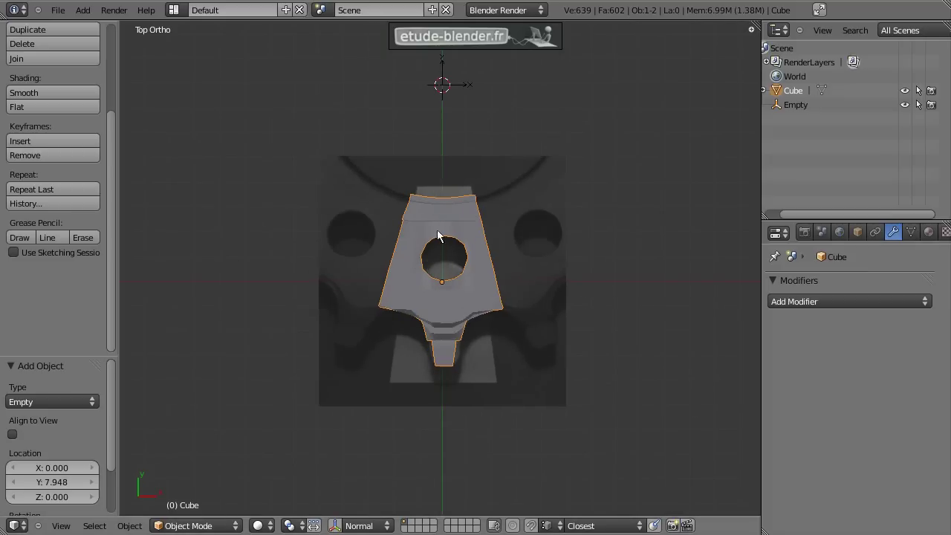
click(820, 300)
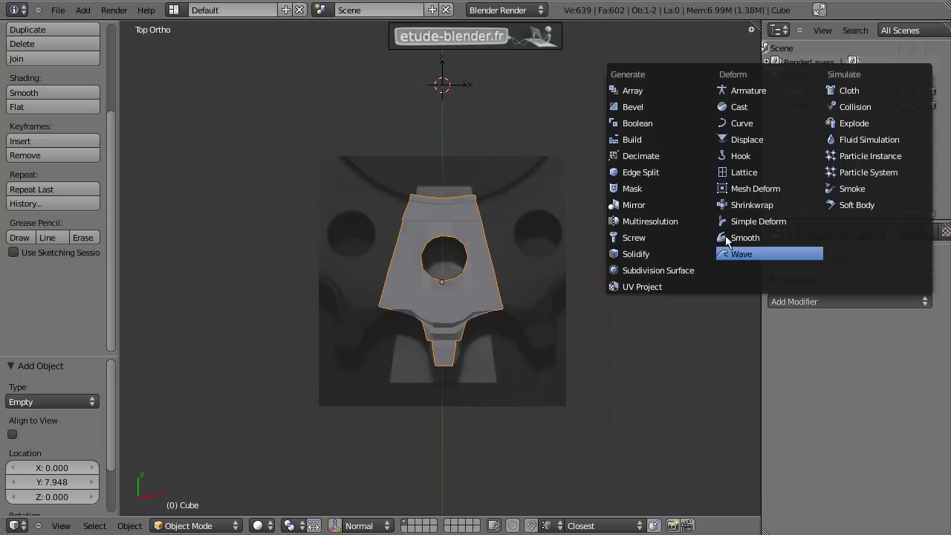
click(642, 90)
scroll(863, 346, down, 2)
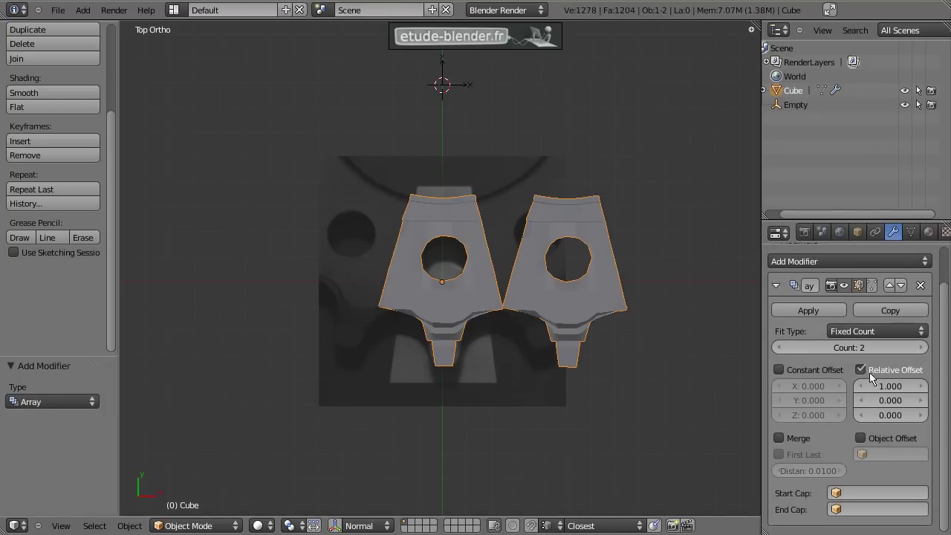
click(847, 347)
text(12)
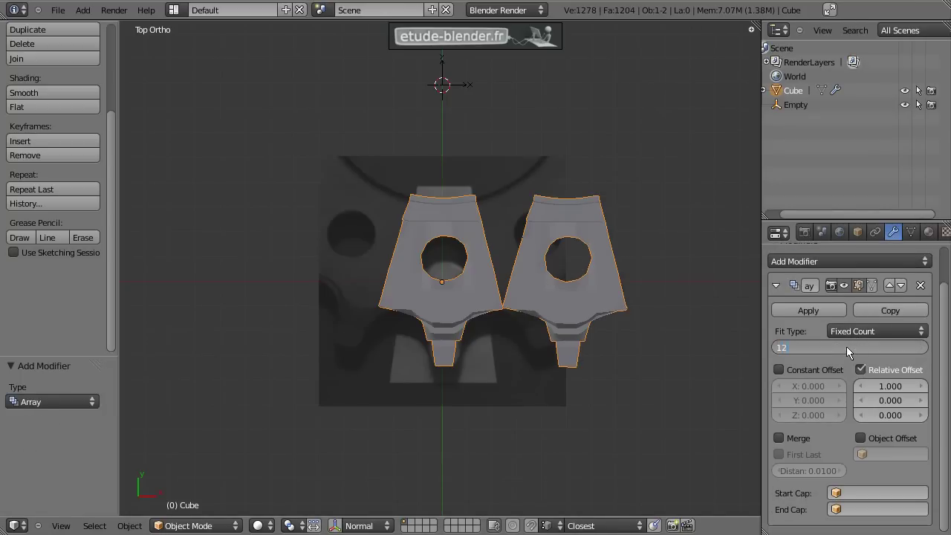
key(BackSpace)
text(3)
key(Return)
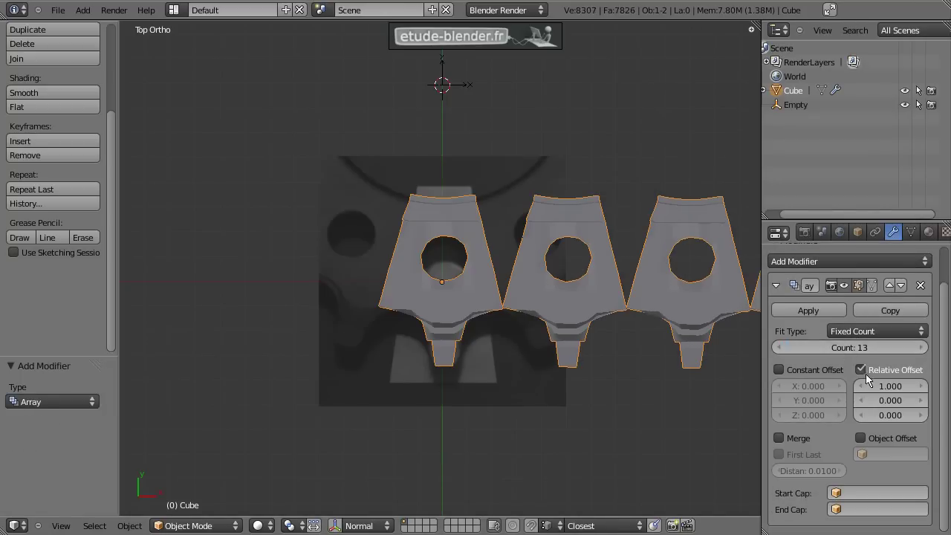
Step: Replace the array's Relative Offset with an Object Offset using the Empty
click(862, 370)
click(861, 438)
click(890, 454)
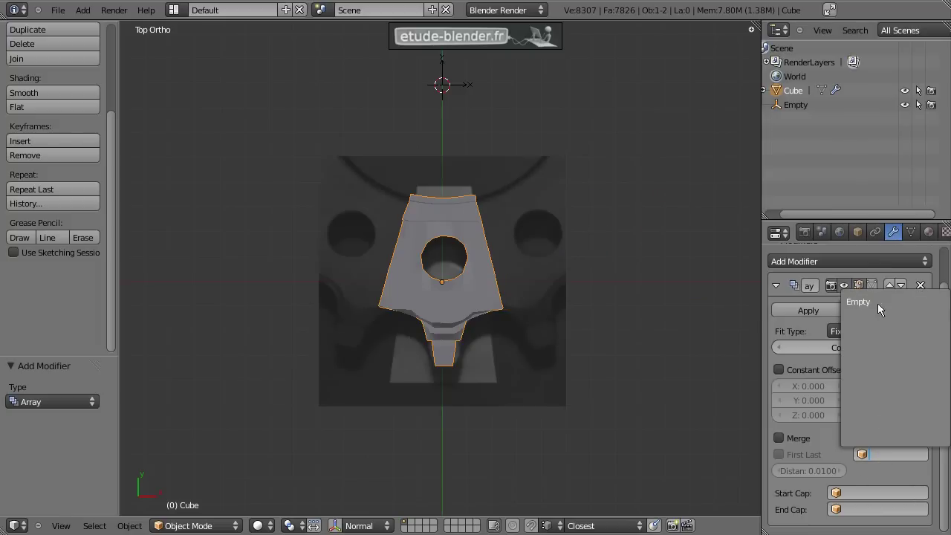
click(879, 304)
scroll(452, 123, down, 3)
Step: Move the Empty left and rotate it so the array curls into a ring
right_click(444, 152)
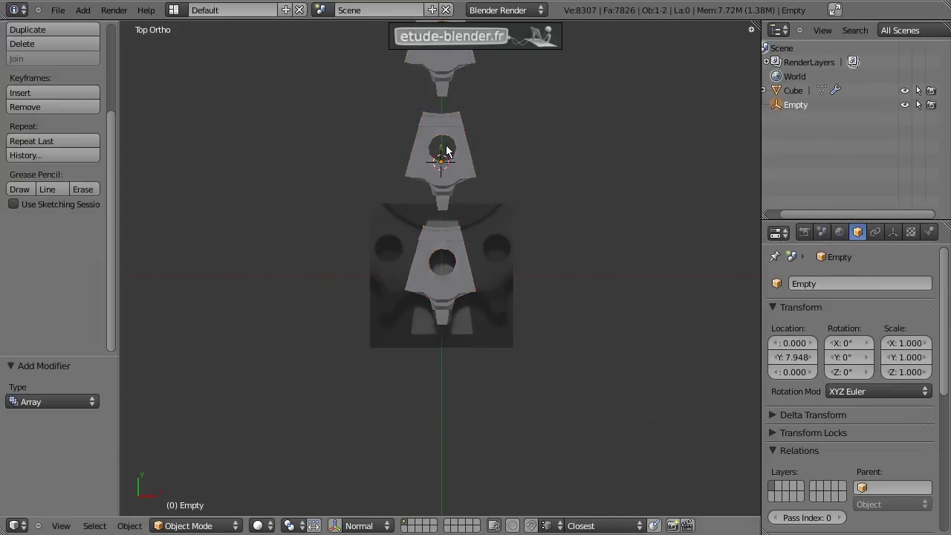
key(g)
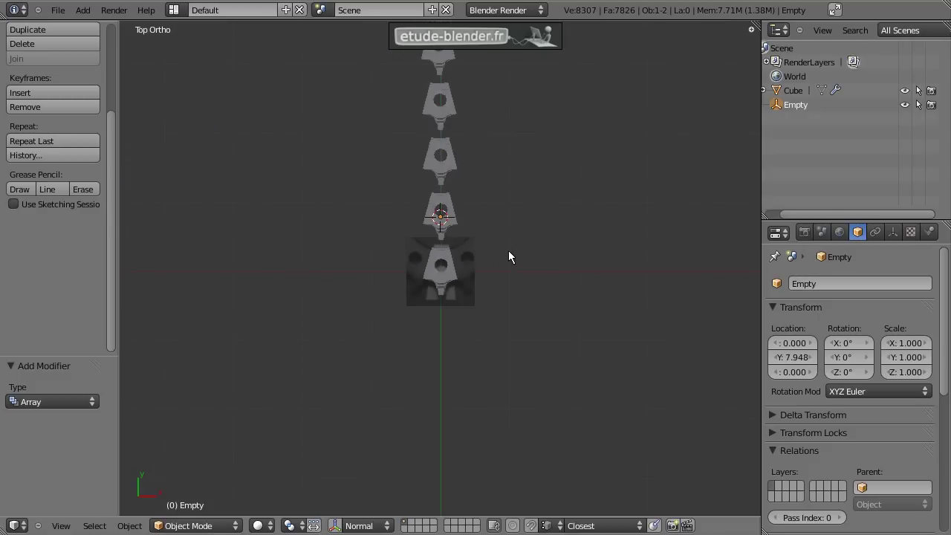
click(472, 302)
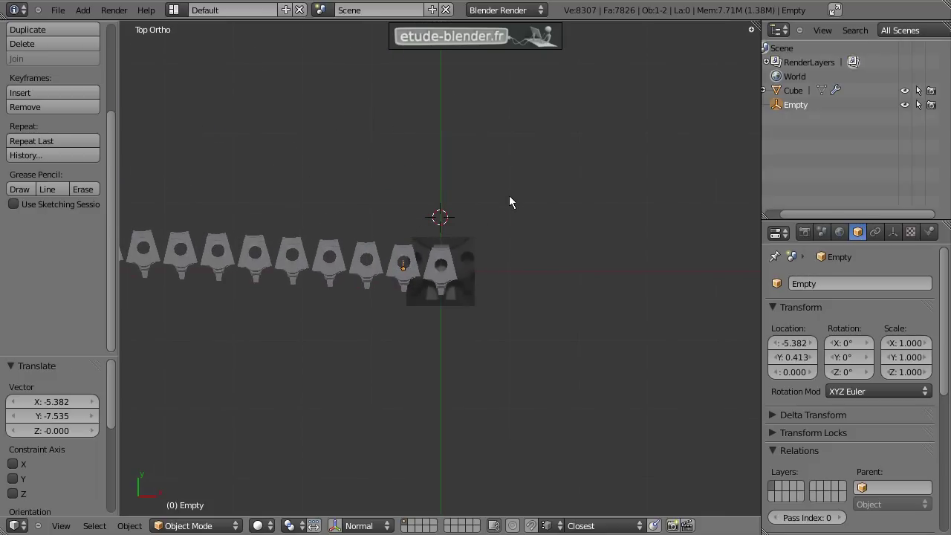
shift+middle_drag(523, 182, 525, 235)
key(r)
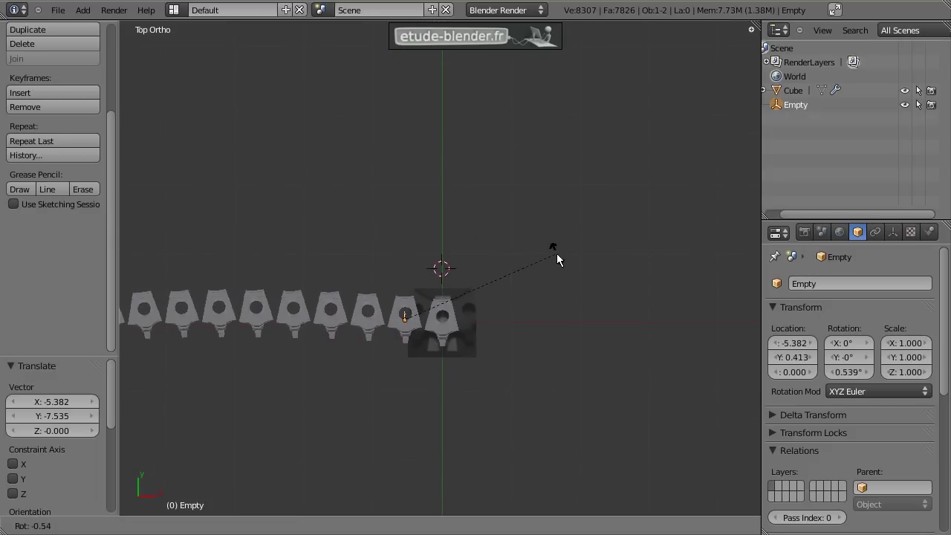
click(579, 338)
Step: Hide the tool shelf, zoom in, and reposition the Empty to tighten the ring
scroll(546, 308, up, 2)
mouse_move(546, 307)
shift+middle_down()
mouse_move(554, 290)
mouse_move(532, 305)
mouse_move(553, 333)
shift+middle_up()
scroll(545, 287, up, 1)
key(t)
scroll(529, 307, up, 1)
key(g)
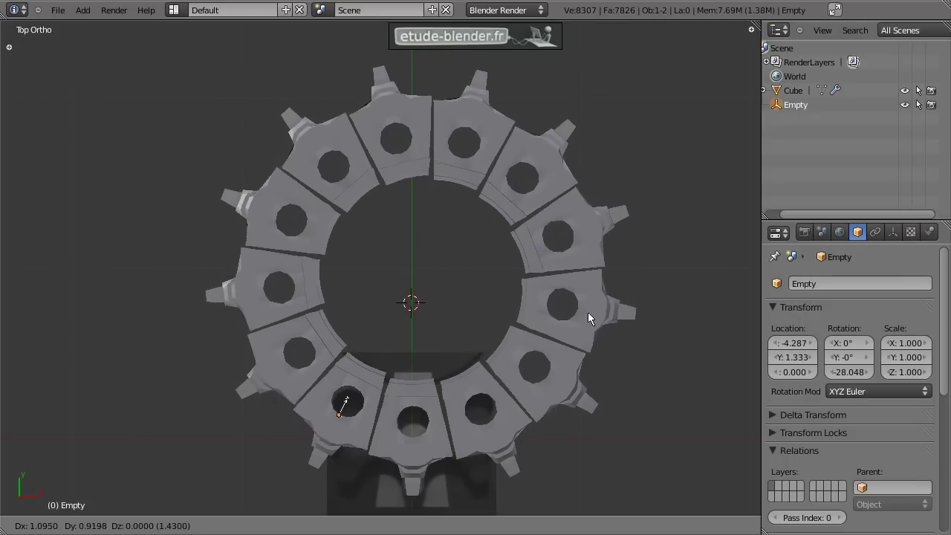
click(587, 314)
scroll(518, 310, up, 1)
scroll(517, 308, up, 2)
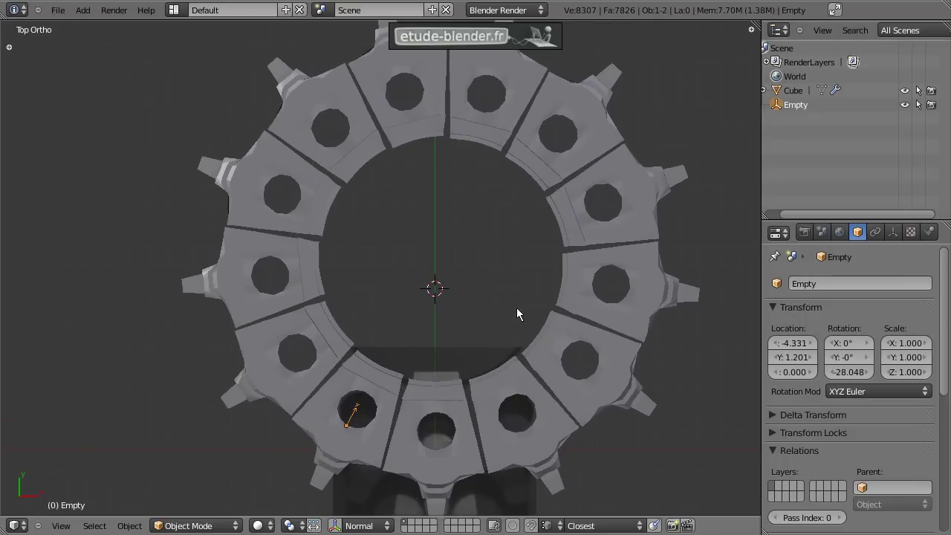
scroll(514, 310, up, 1)
shift+middle_drag(516, 312, 470, 305)
scroll(470, 305, down, 1)
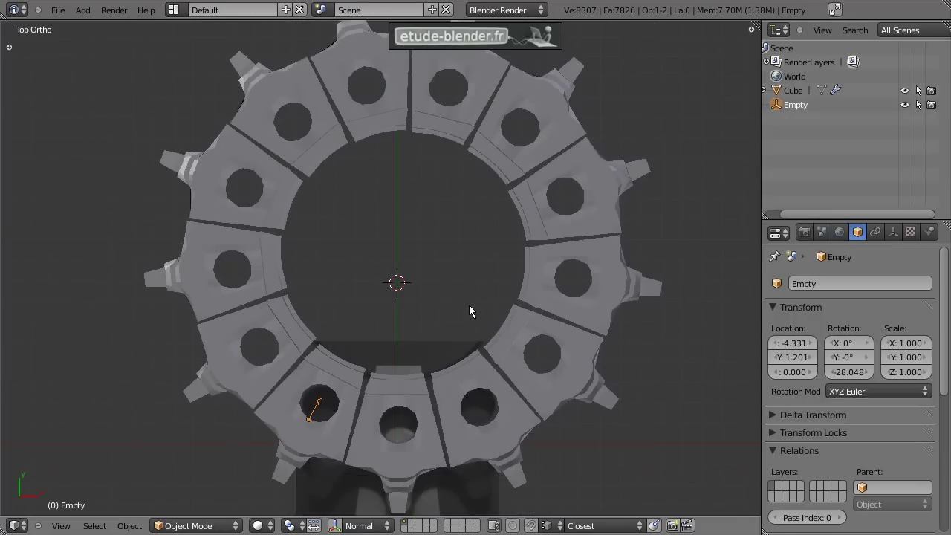
Step: Refine the Empty's position and Z rotation to about -30.33° until the ring closes
key(g)
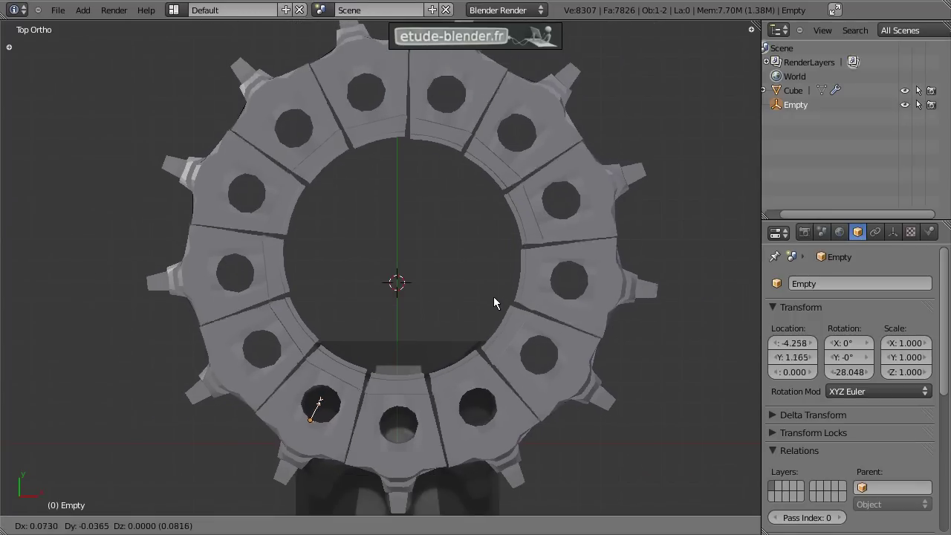
click(494, 297)
key(r)
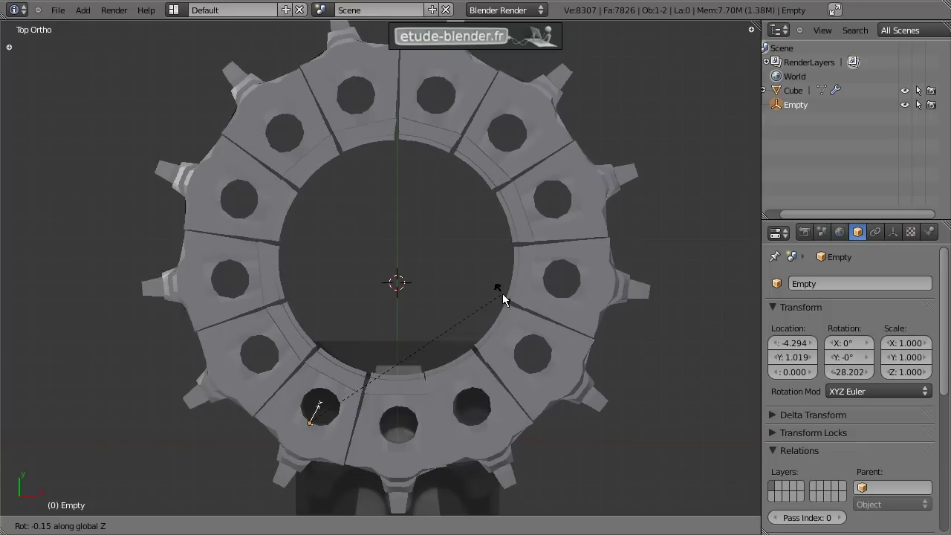
click(501, 294)
key(r)
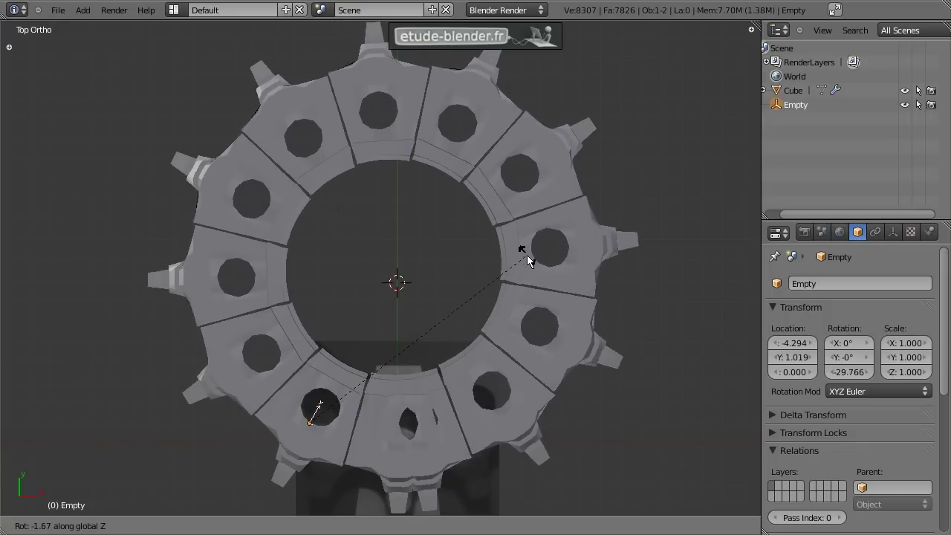
click(526, 257)
key(g)
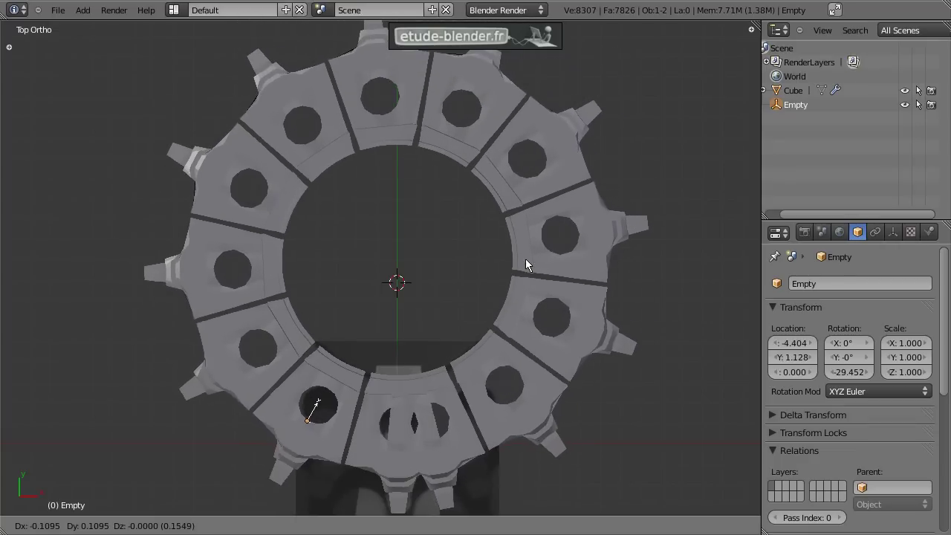
click(529, 258)
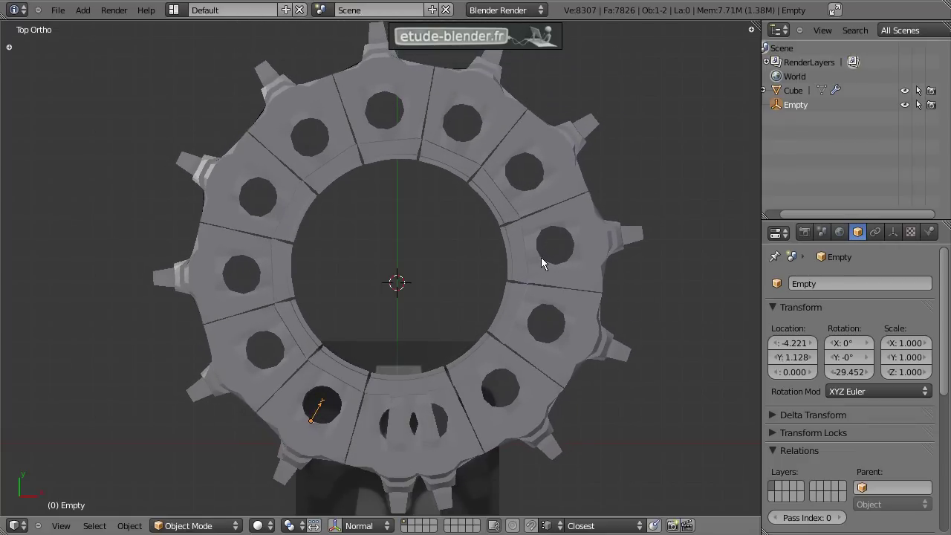
key(r)
key(z)
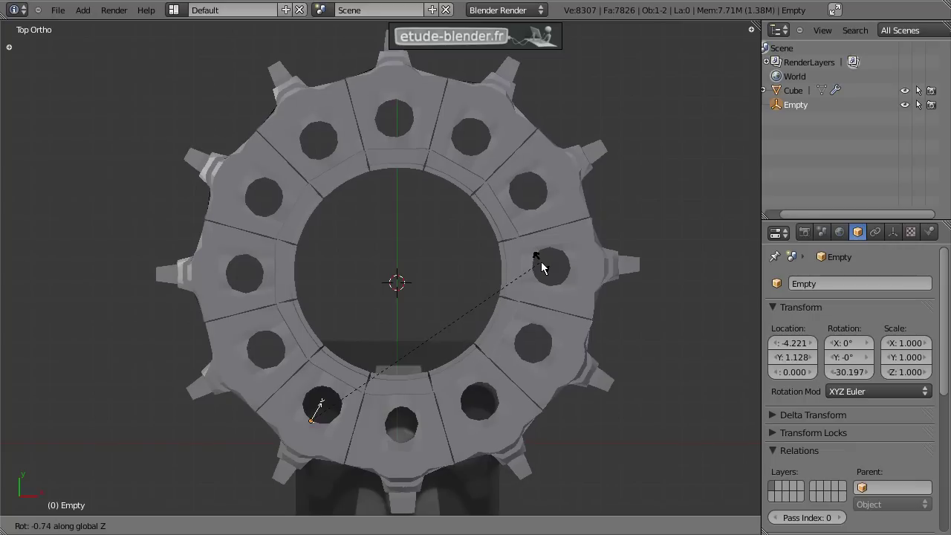
click(542, 268)
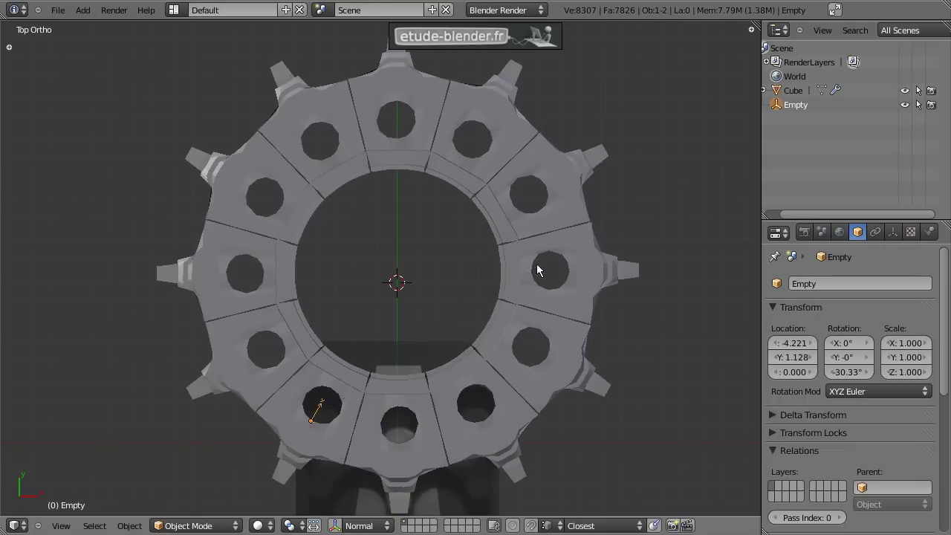
Step: Reduce the Cube's Array Count to 12, then reselect and move the Empty
right_click(489, 358)
click(778, 348)
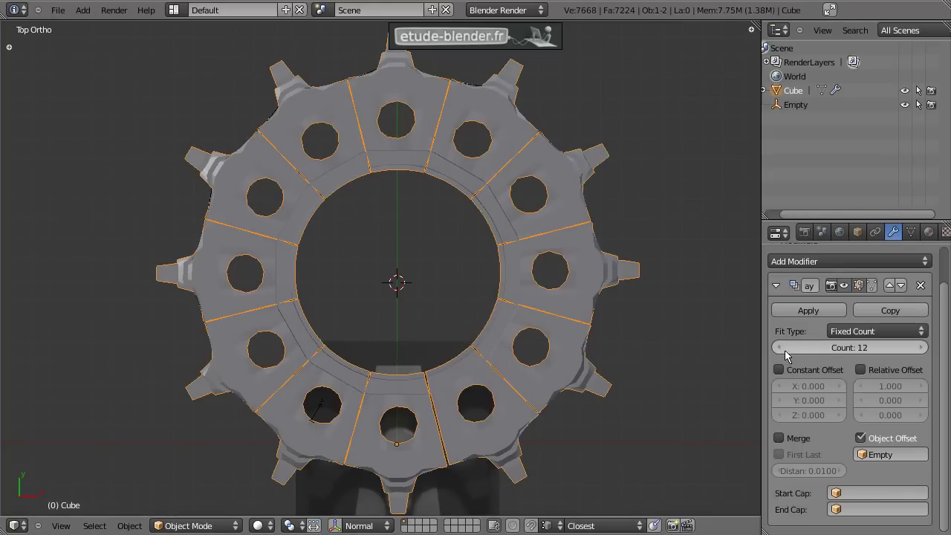
scroll(327, 407, up, 1)
right_click(318, 405)
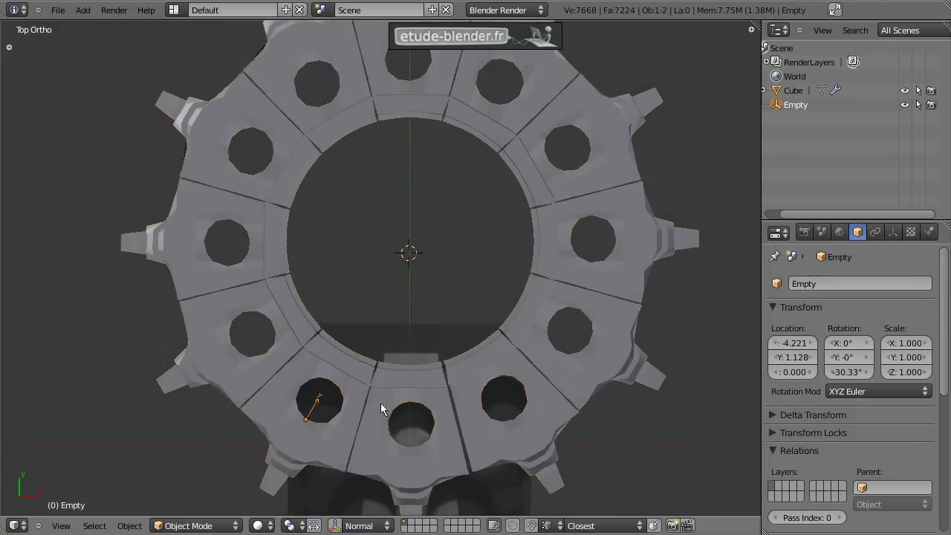
key(g)
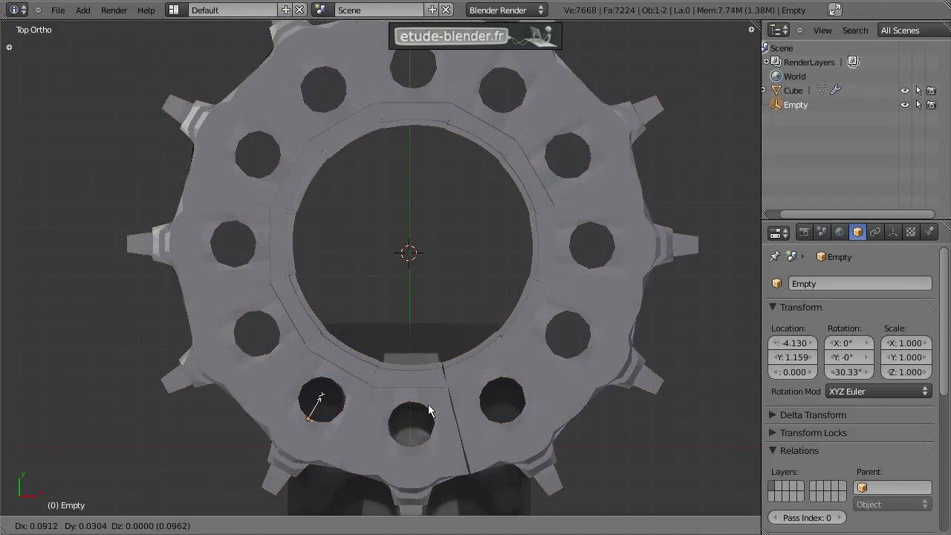
click(428, 404)
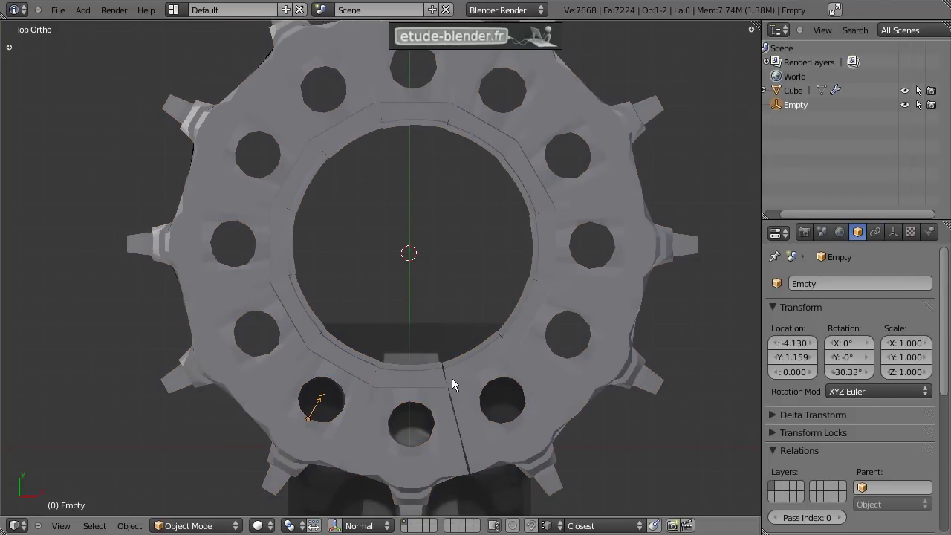
Step: Rotate the Empty to -30.376° and nudge it until the 12-tooth ring closes
key(r)
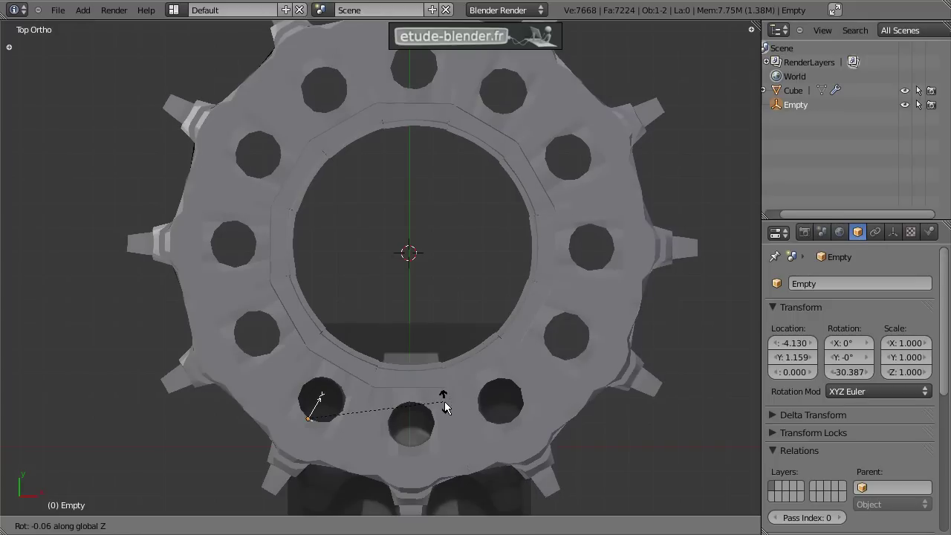
click(444, 405)
shift+middle_drag(478, 399, 468, 370)
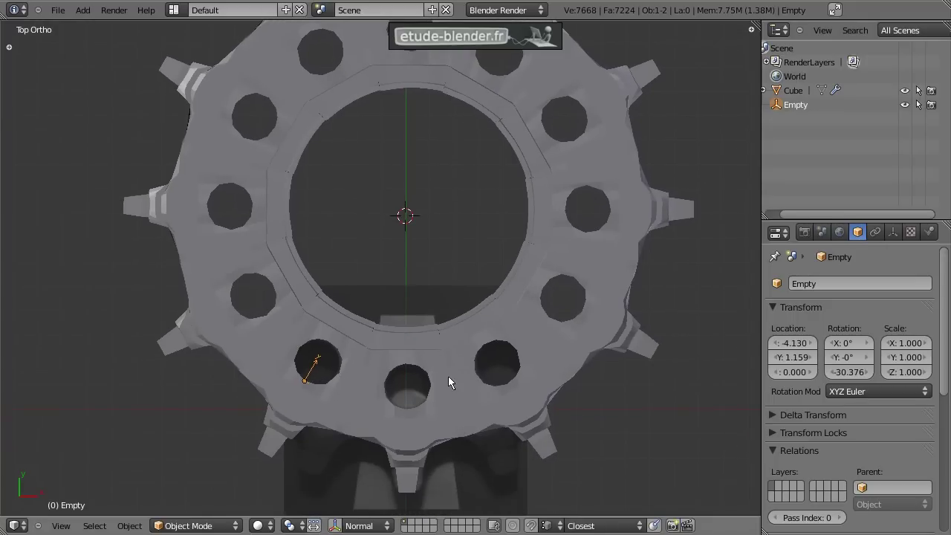
scroll(458, 381, up, 1)
key(g)
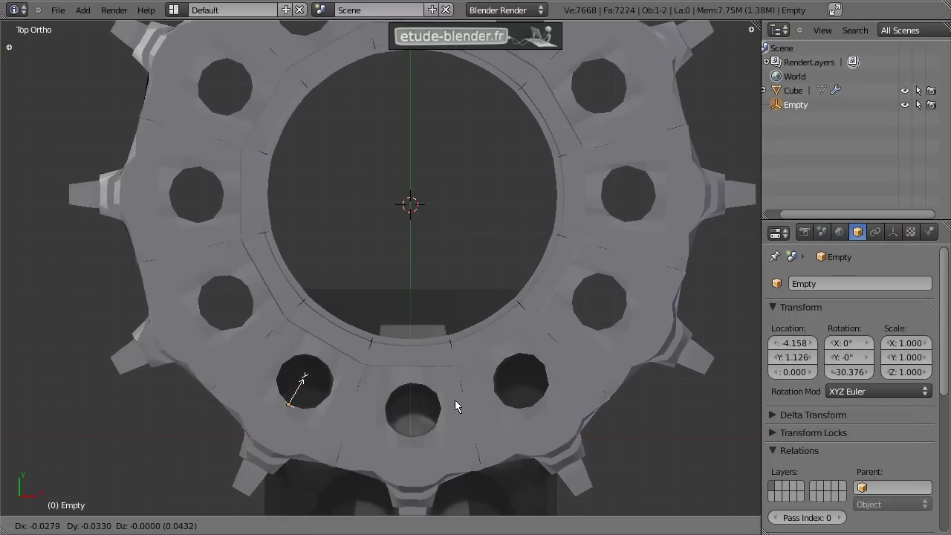
click(458, 402)
mouse_move(458, 402)
middle_down()
mouse_move(444, 368)
mouse_move(356, 288)
mouse_move(446, 298)
mouse_move(468, 321)
mouse_move(411, 339)
mouse_move(402, 360)
middle_up()
Step: Enable Merge on the Cube's Array modifier with Distance 0.06
right_click(445, 324)
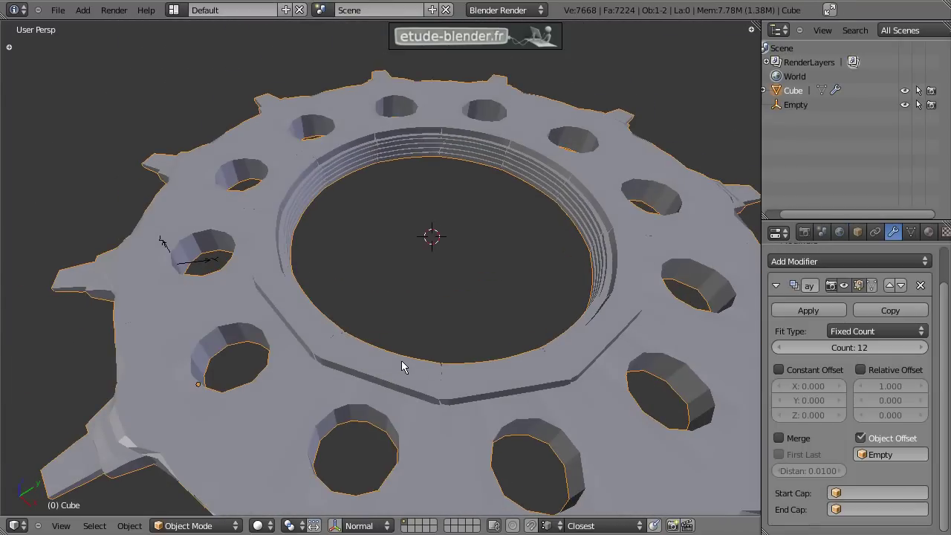
click(779, 438)
click(802, 470)
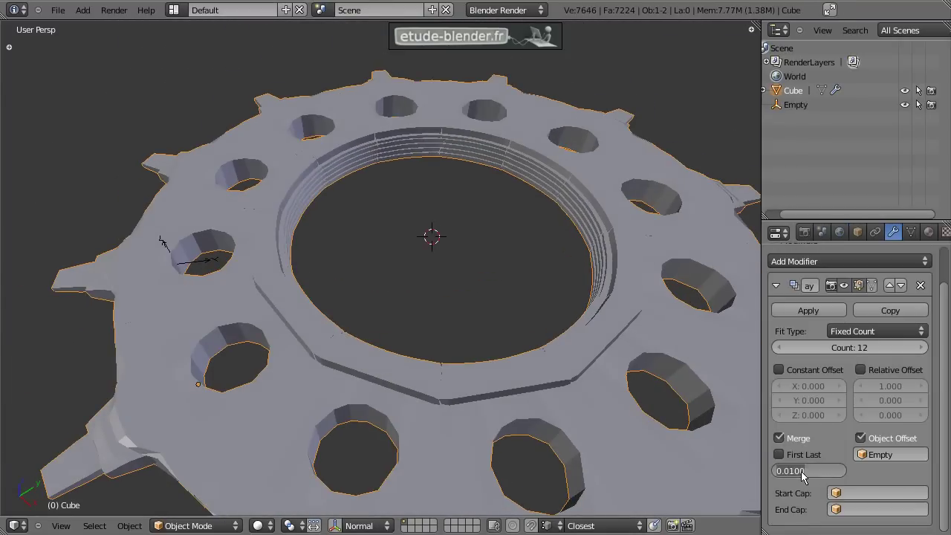
key(BackSpace)
text(0.06)
key(Return)
Step: Inspect the welded ring in Top Ortho view, then reselect the Cube
mouse_move(536, 396)
middle_down()
mouse_move(436, 373)
mouse_move(510, 382)
mouse_move(512, 418)
mouse_move(518, 397)
middle_up()
key(KP_7)
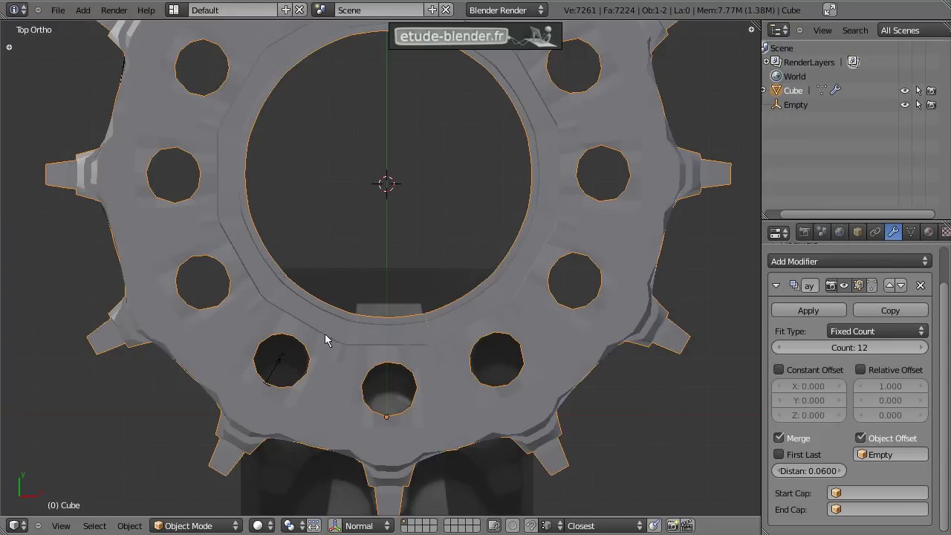
right_click(283, 373)
scroll(440, 355, up, 1)
mouse_move(440, 355)
shift+middle_down()
mouse_move(433, 324)
mouse_move(415, 327)
shift+middle_up()
scroll(433, 332, up, 3)
scroll(422, 313, down, 3)
scroll(422, 320, up, 4)
right_click(408, 367)
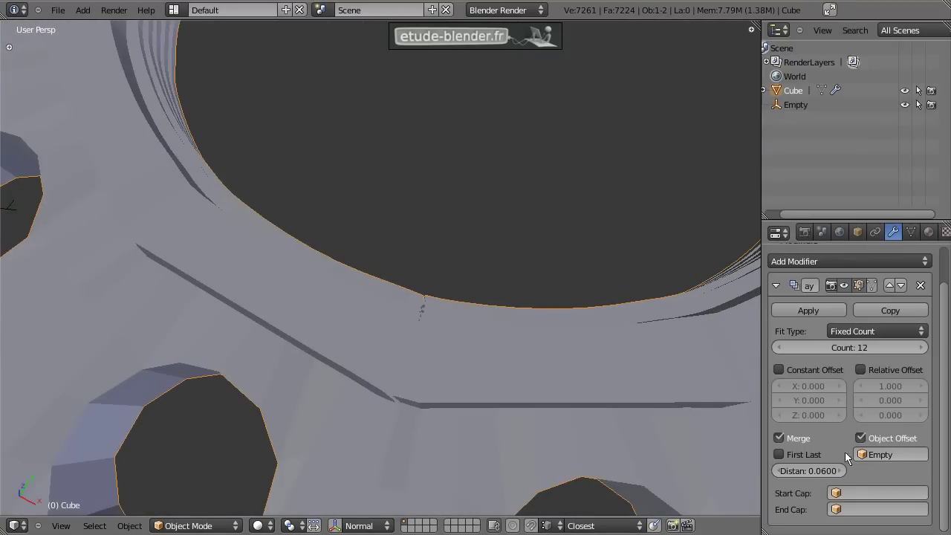
Step: Enable First Last merging on the array to weld the ring's closing seam
click(780, 454)
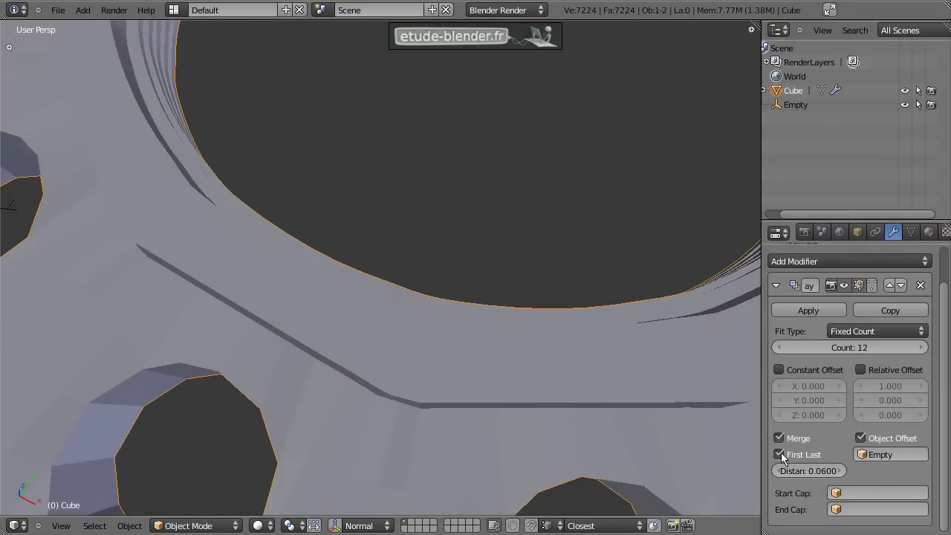
scroll(476, 389, down, 3)
middle_drag(475, 388, 360, 288)
scroll(360, 288, down, 3)
scroll(340, 279, up, 2)
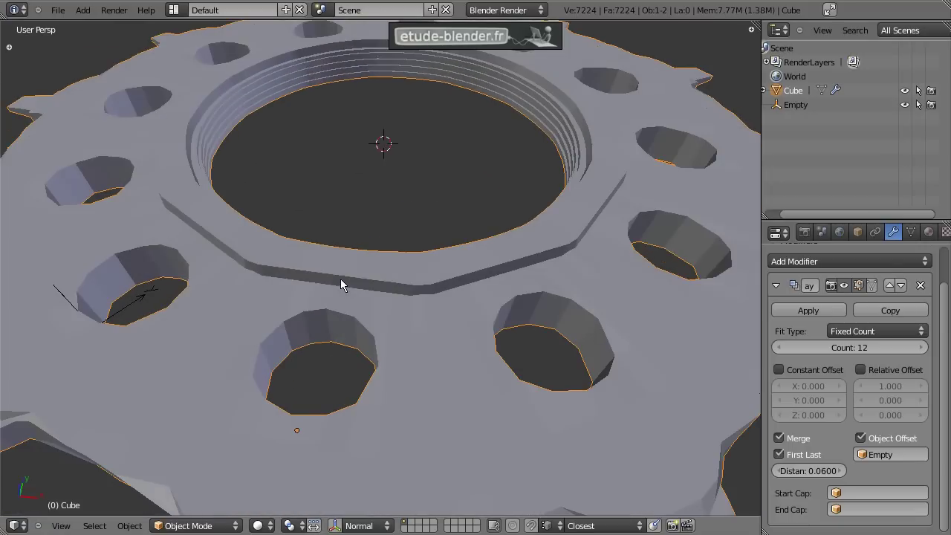
Step: Apply Smooth shading to the gear from the tool shelf
key(t)
scroll(45, 305, down, 2)
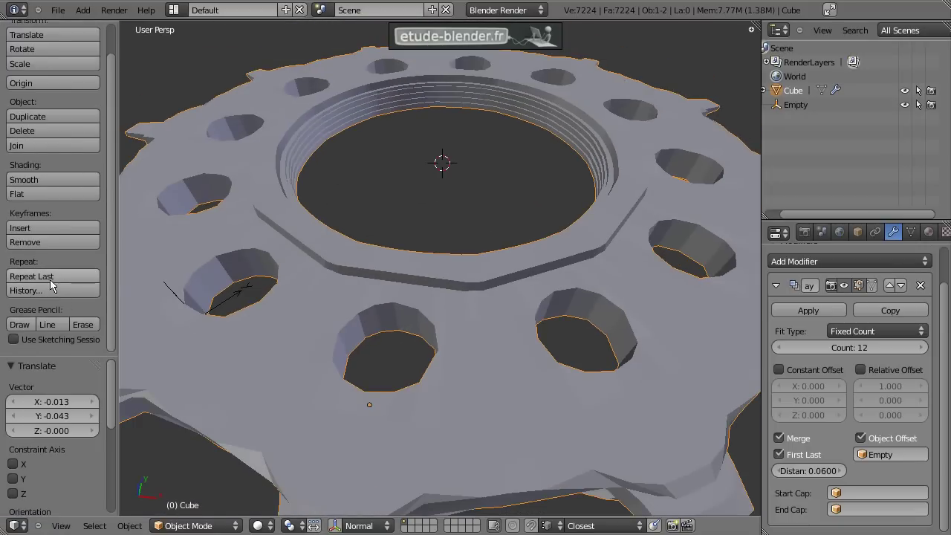
click(48, 183)
key(Tab)
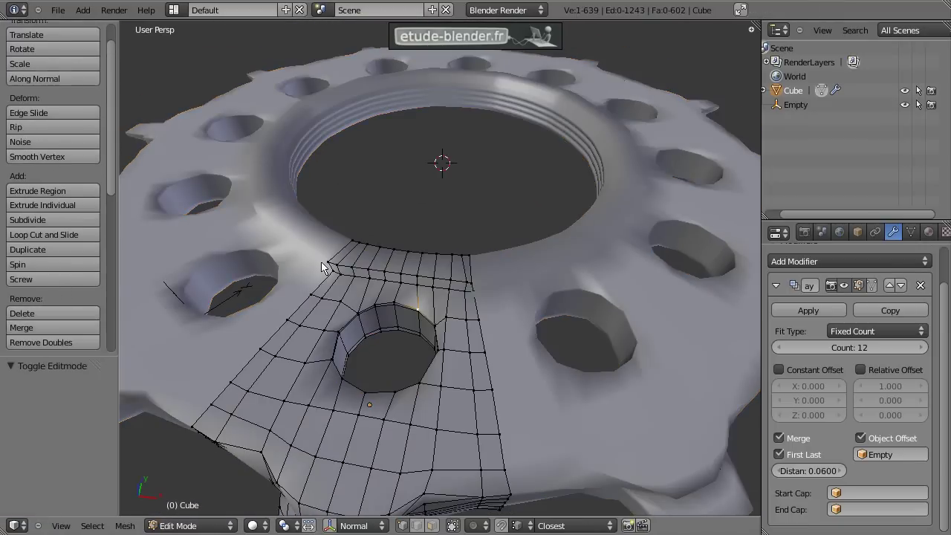
key(Tab)
Step: Add a Subdivision Surface modifier to the gear with View level 2
key(t)
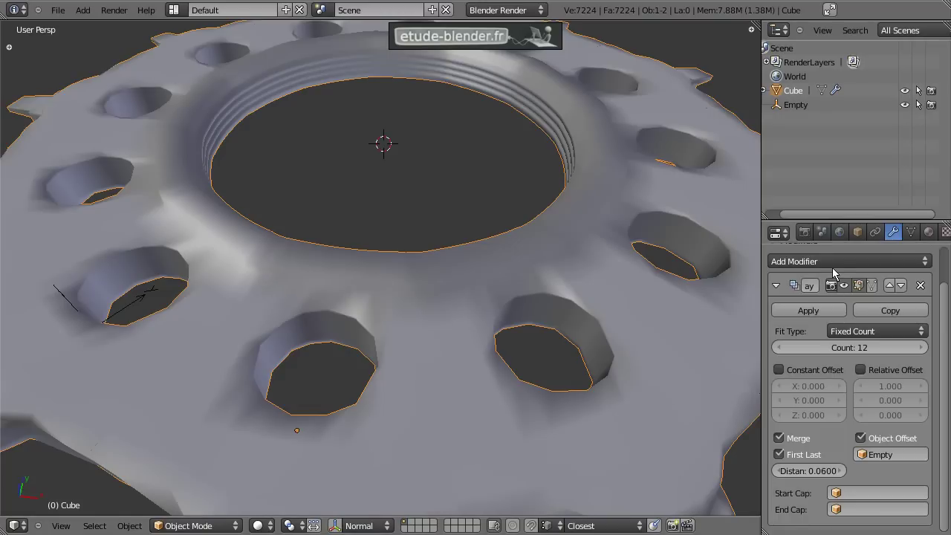
click(833, 260)
click(658, 473)
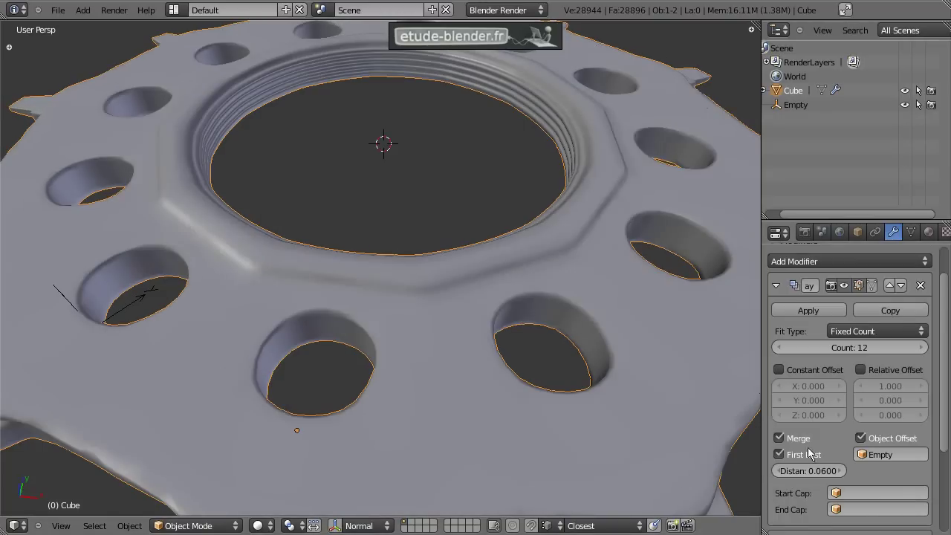
scroll(855, 446, down, 2)
scroll(855, 471, down, 4)
click(840, 493)
Step: Orbit and zoom around the subdivided gear to inspect its smoothed teeth and holes
mouse_move(421, 283)
middle_down()
mouse_move(402, 315)
mouse_move(435, 305)
mouse_move(531, 238)
mouse_move(433, 219)
mouse_move(349, 228)
middle_up()
scroll(403, 314, down, 2)
scroll(349, 229, down, 2)
scroll(411, 301, down, 2)
mouse_move(411, 301)
middle_down()
mouse_move(440, 282)
mouse_move(440, 297)
mouse_move(469, 253)
middle_up()
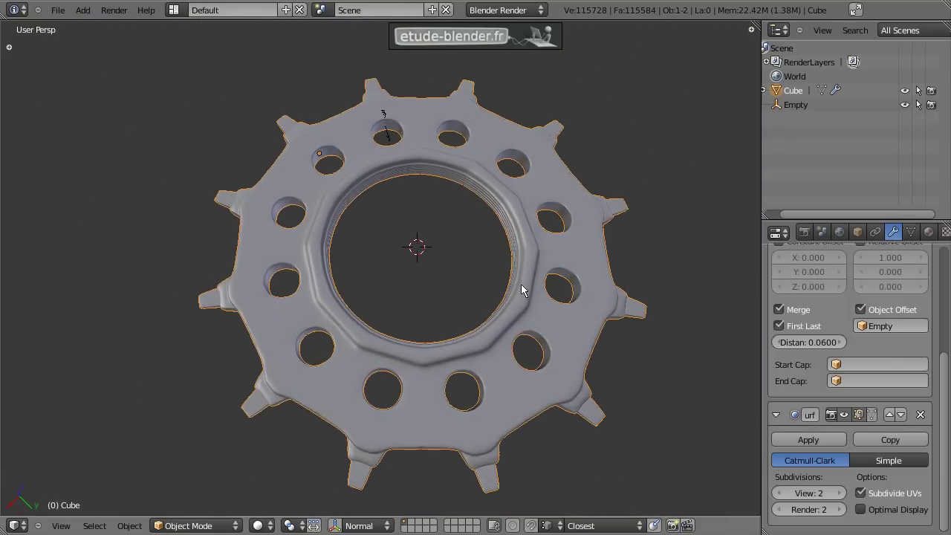
scroll(441, 223, up, 2)
scroll(467, 198, up, 1)
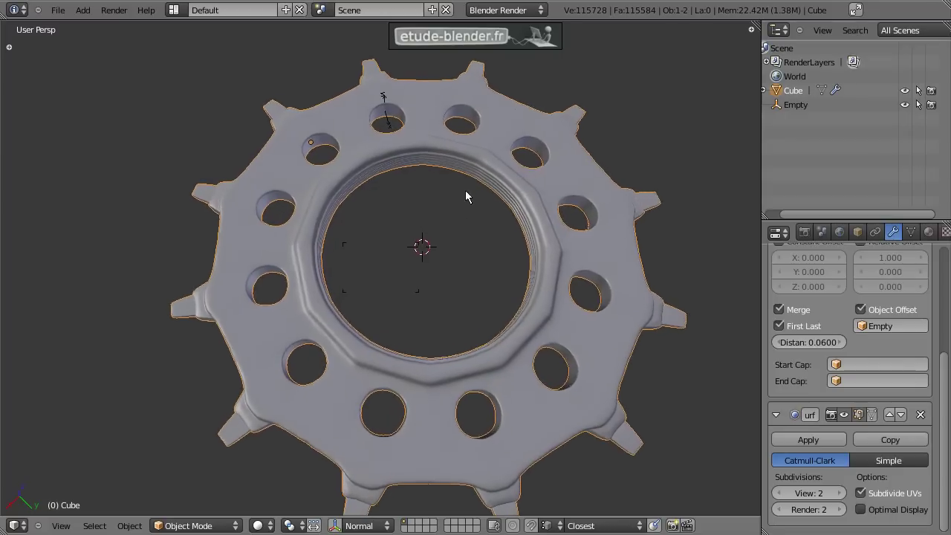
scroll(492, 174, up, 2)
middle_drag(492, 167, 509, 148)
scroll(513, 143, up, 1)
scroll(510, 144, up, 1)
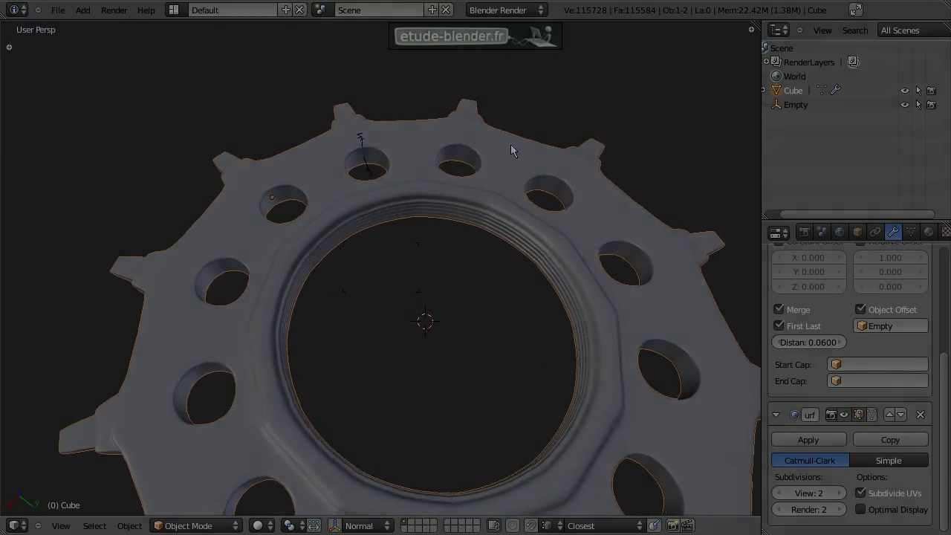